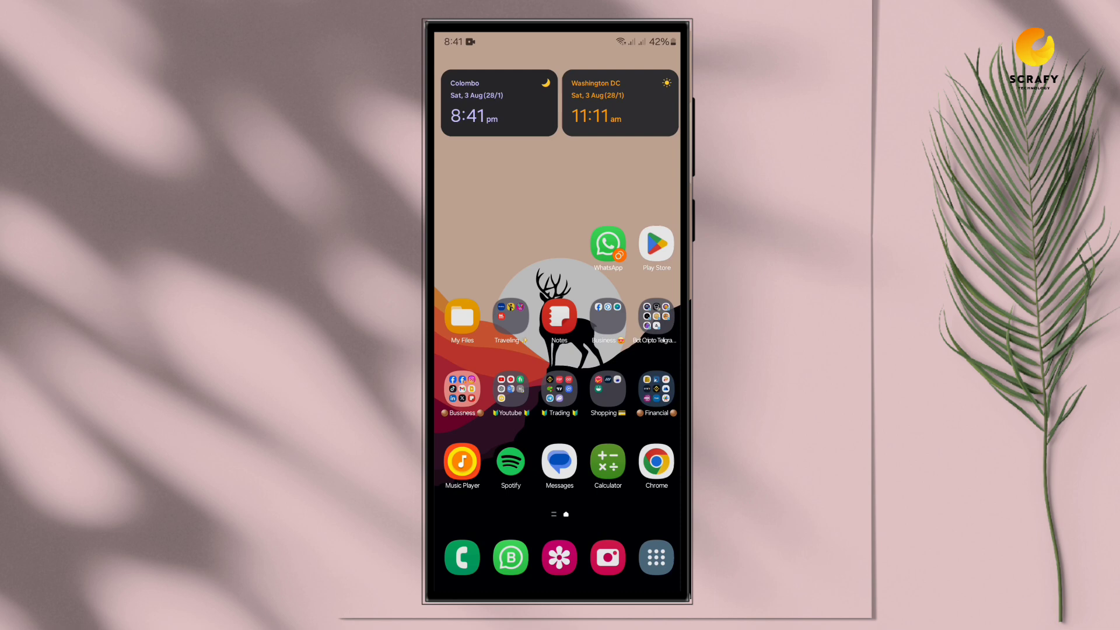
Launch the Phone app and reach Call settings through its three-dot menu
left_click(462, 558)
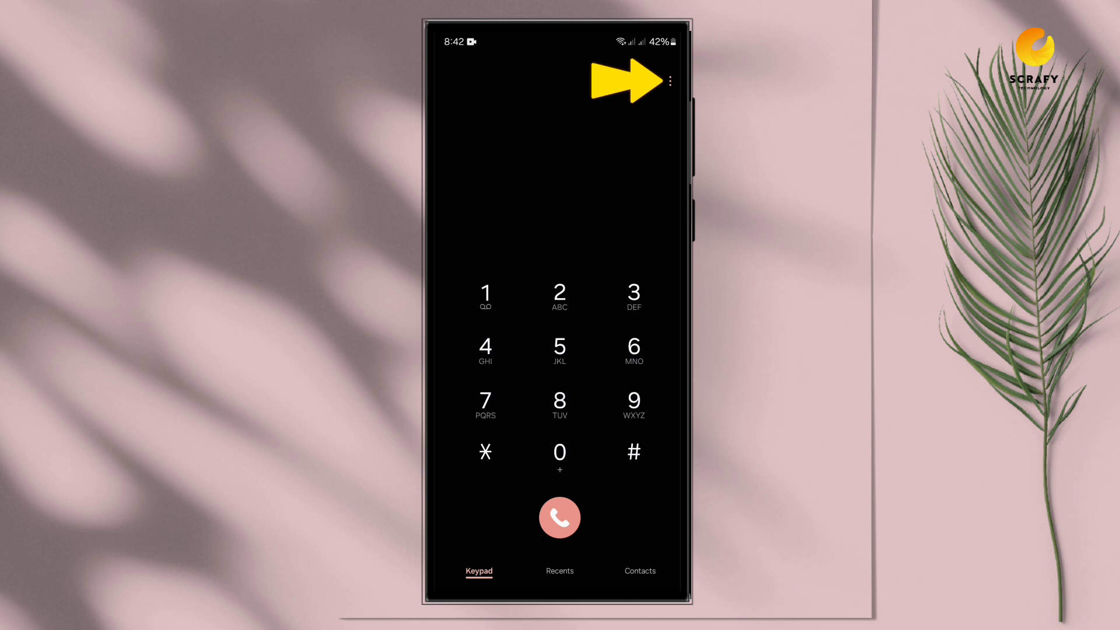
left_click(670, 80)
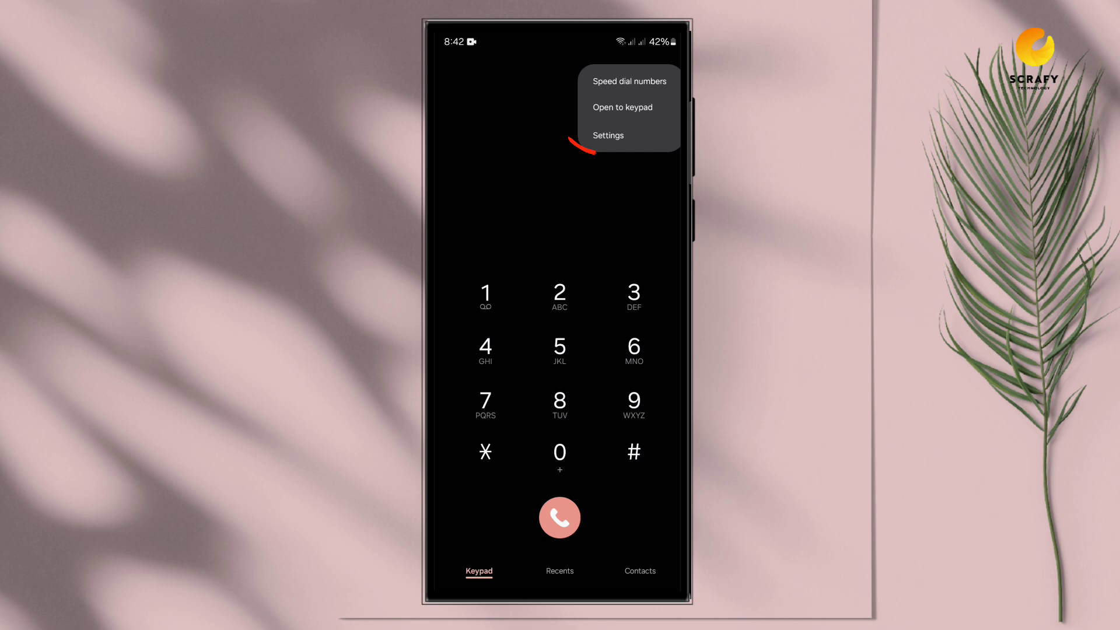
left_click(609, 135)
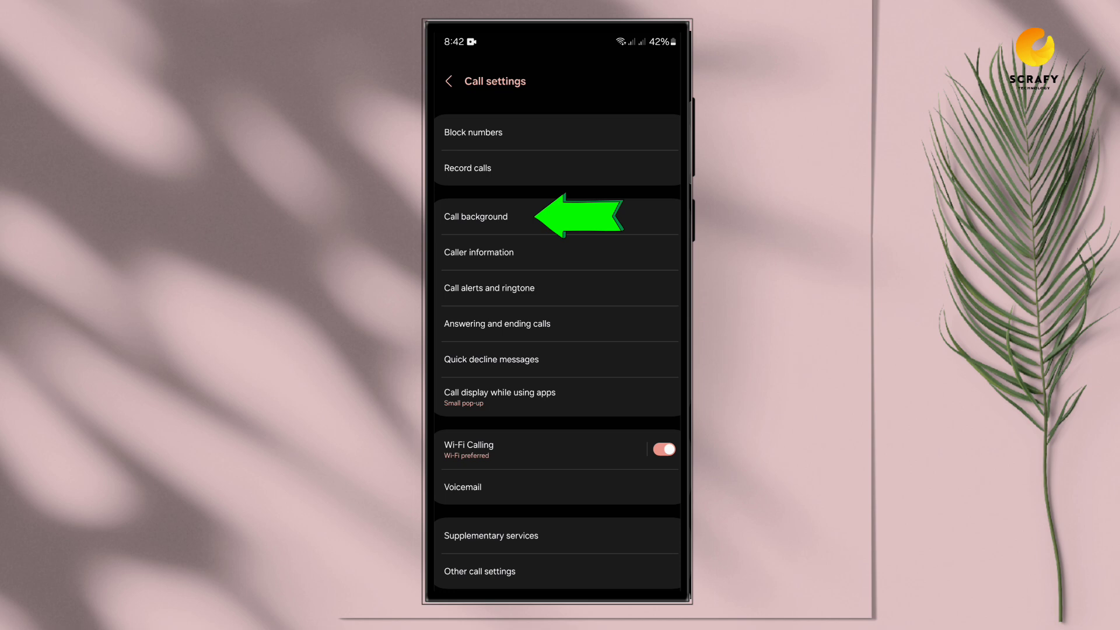
Open Call background and select SIM 1 to see its call preview
left_click(556, 216)
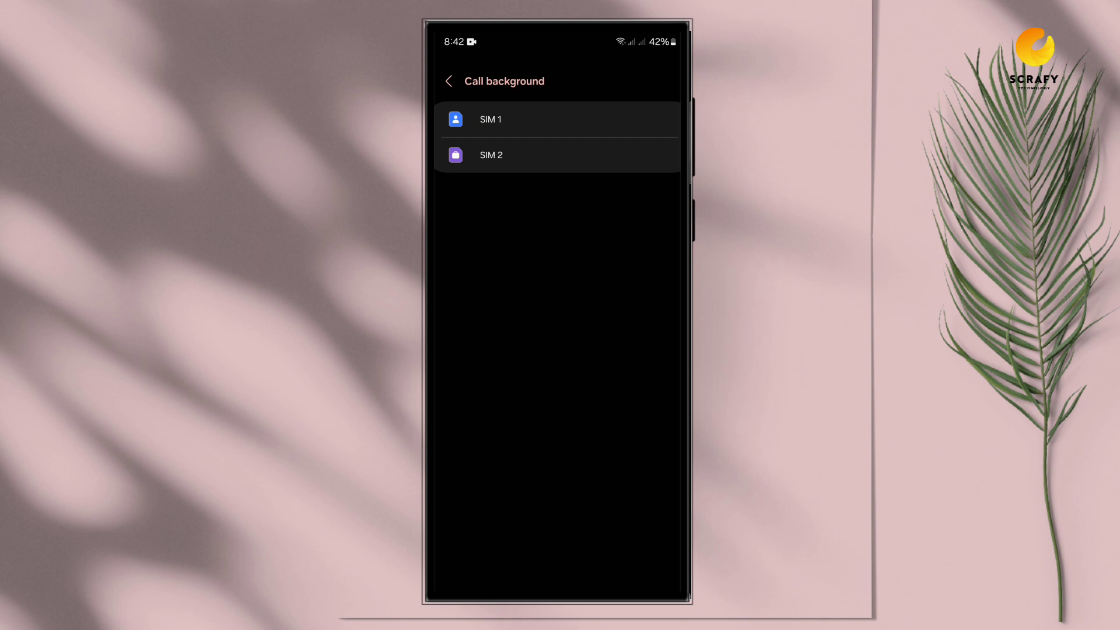
left_click(556, 119)
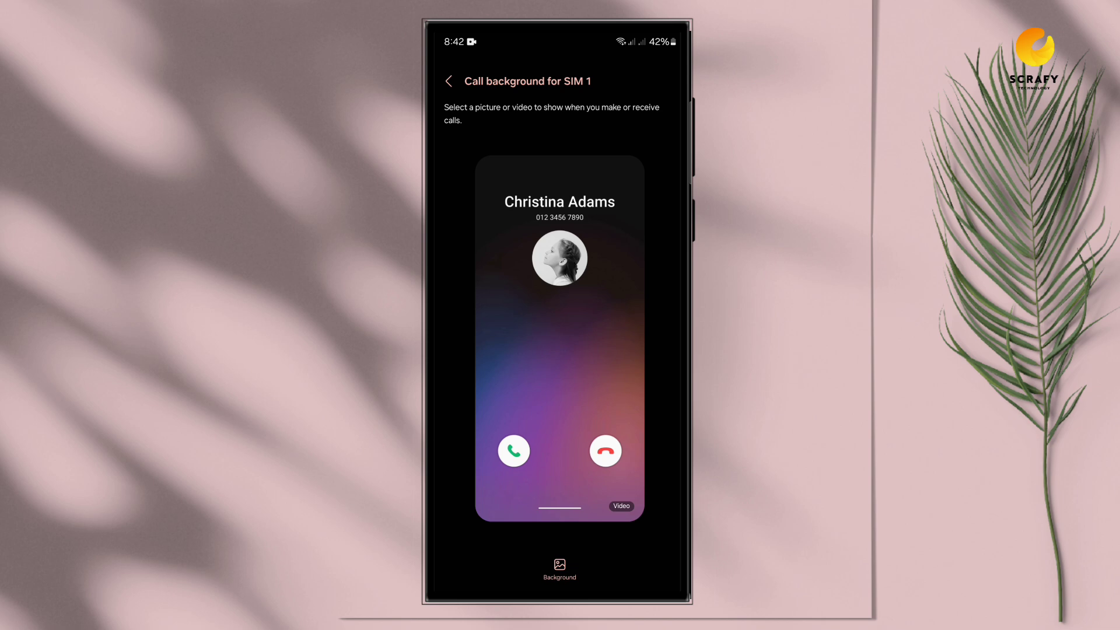
Browse Background choices to preview the custom neon dancing video
left_click(560, 565)
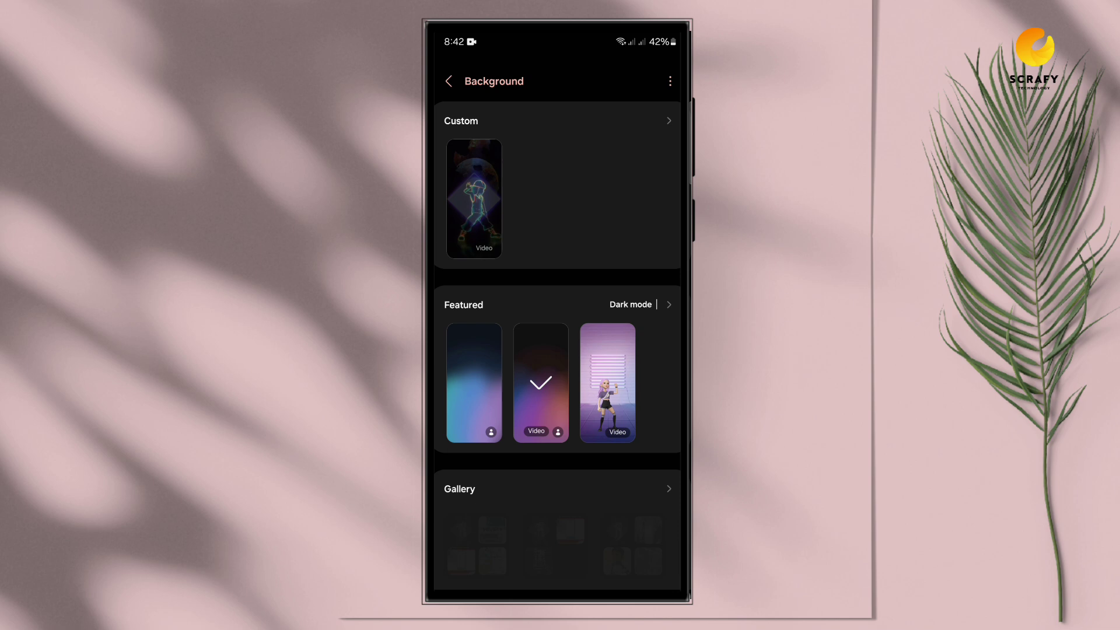
scroll(557, 350, "down", 1)
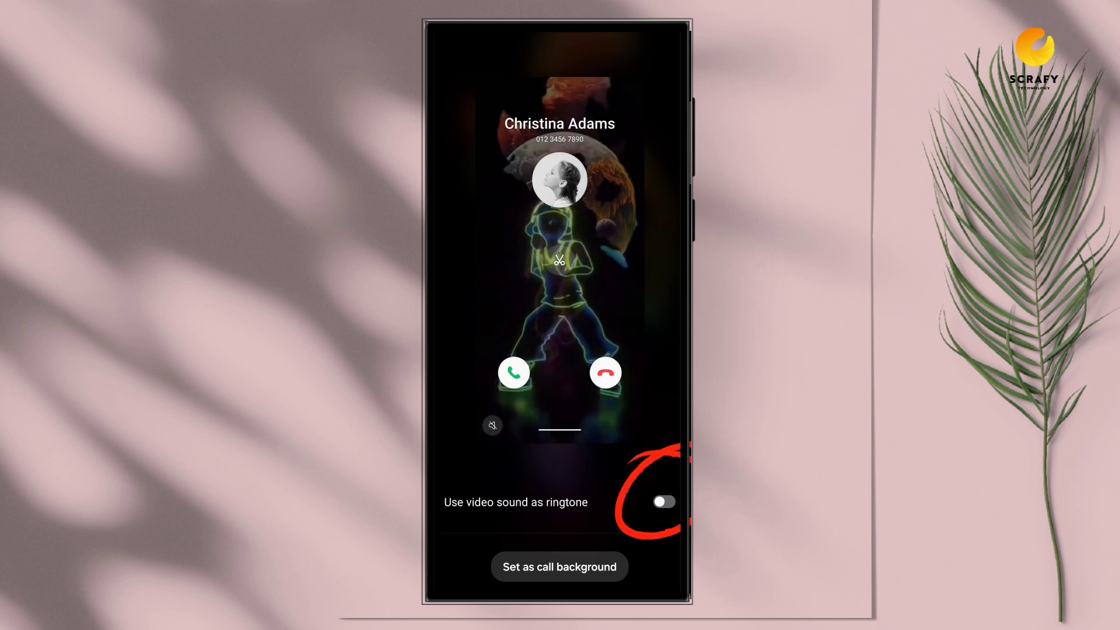
Enable 'Use video sound as ringtone' and confirm 'Set as call background'
left_click(664, 501)
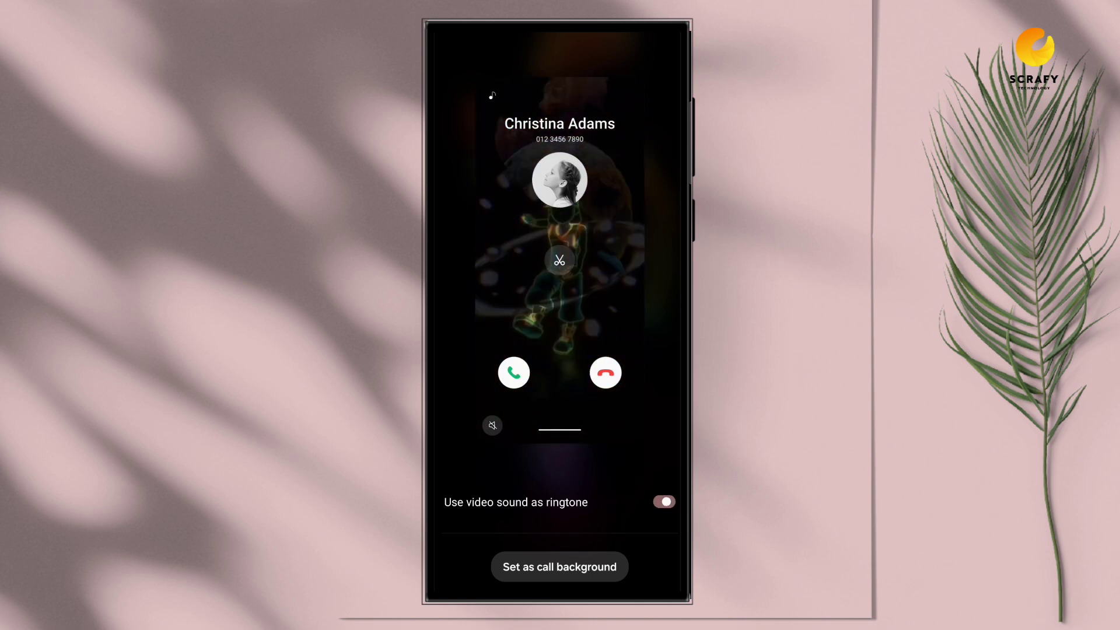
left_click(560, 566)
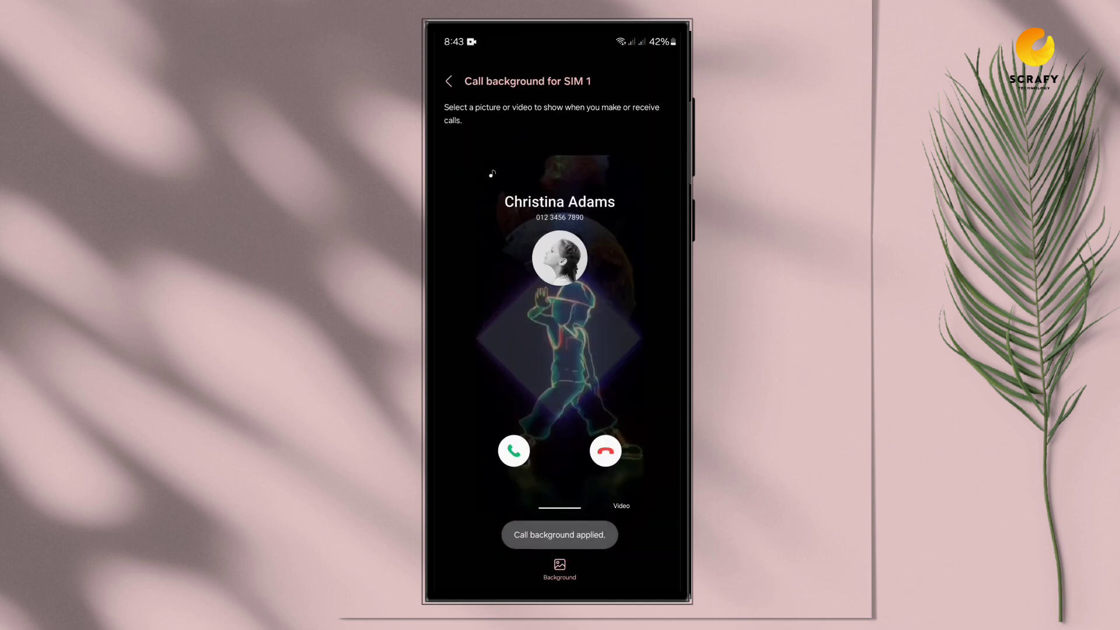
Exit Call settings to the Android home screen with the Home key
key("Home")
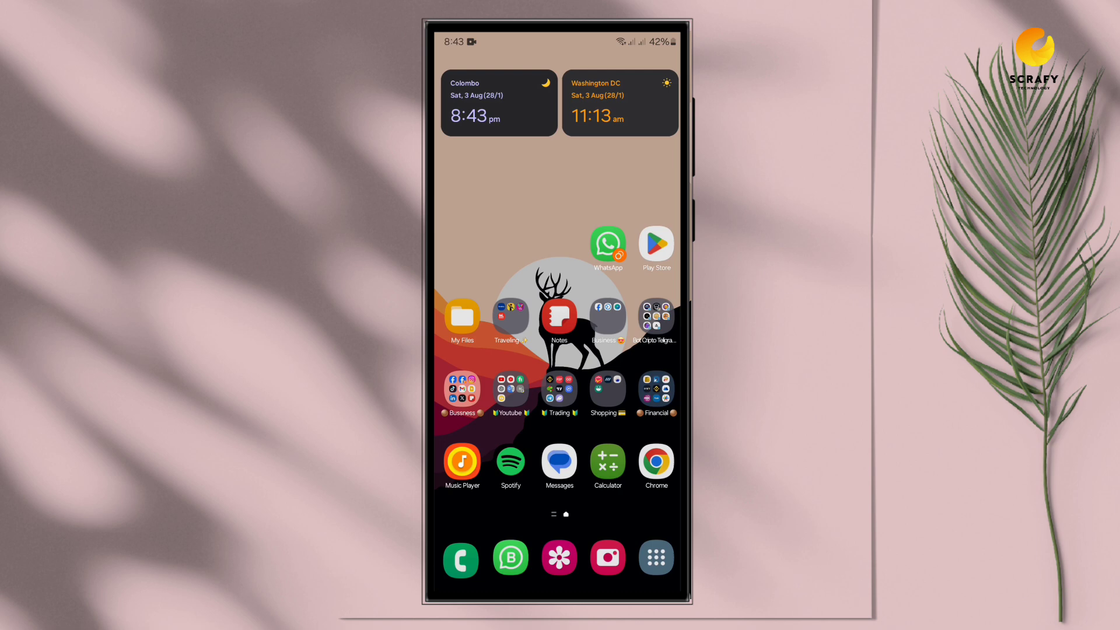